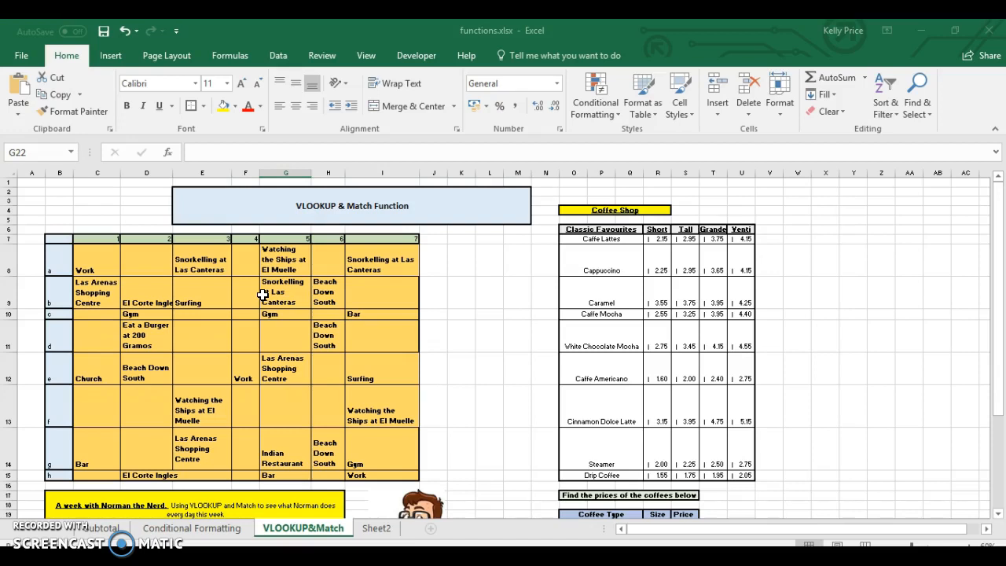
Scroll down to the Norman question table below the clue grid
{"action": "left_click_drag", "start_coordinate": [999, 315], "coordinate": [1001, 409]}
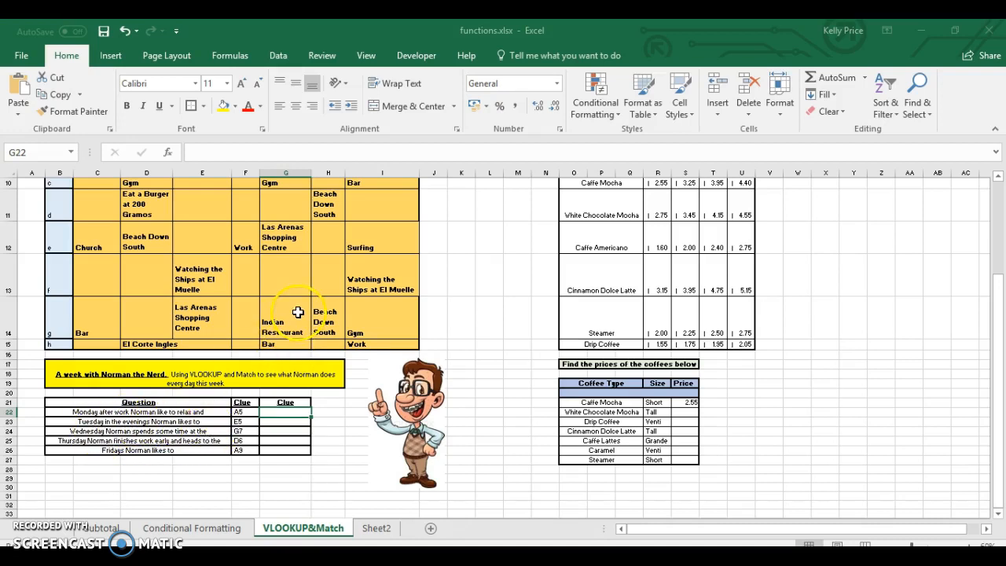
Scroll back up so row 6 is at the top, showing the grid and first Clue cells
{"action": "left_click", "coordinate": [998, 346]}
{"action": "left_click_drag", "start_coordinate": [1000, 347], "coordinate": [1002, 310]}
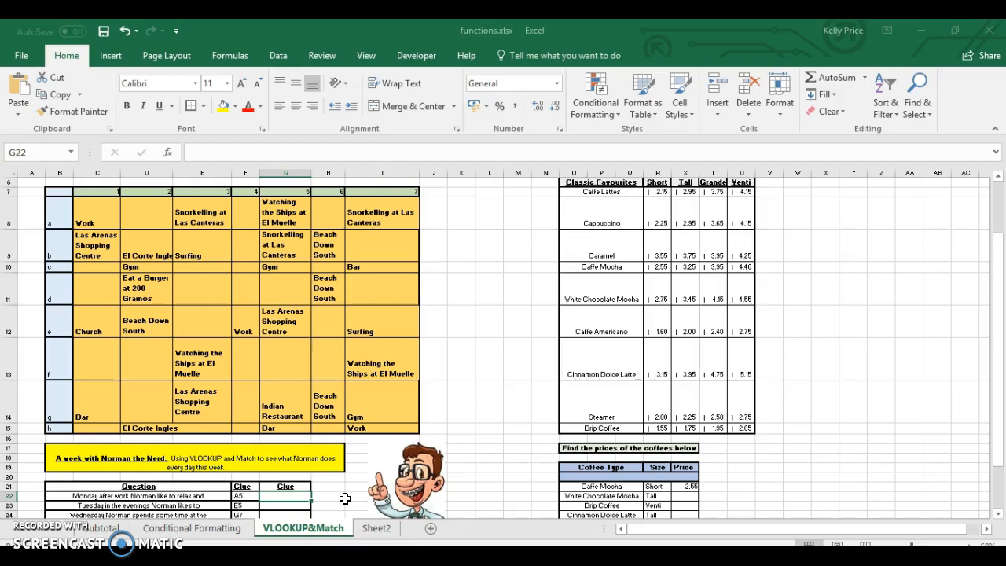
Start G22's formula as =vlookup(left(F22,1) using the clue in F22
{"action": "type", "text": "+"}
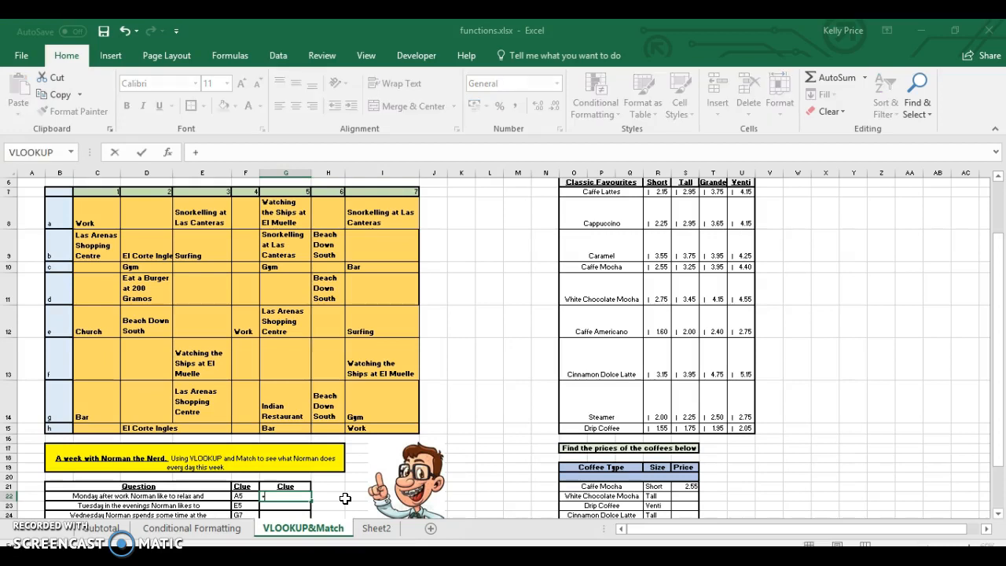
{"action": "key", "text": "BackSpace"}
{"action": "type", "text": "=vlookup"}
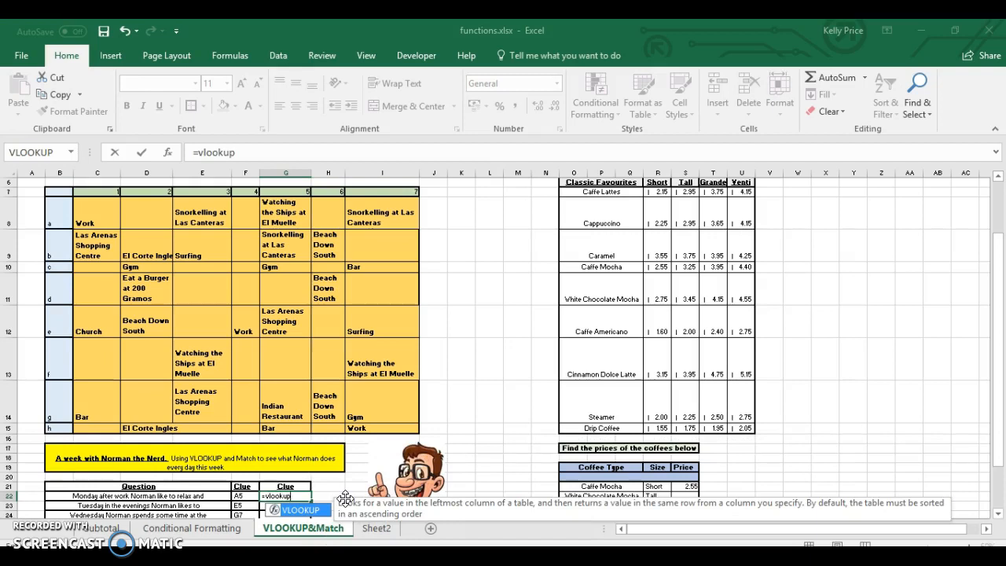
{"action": "type", "text": "("}
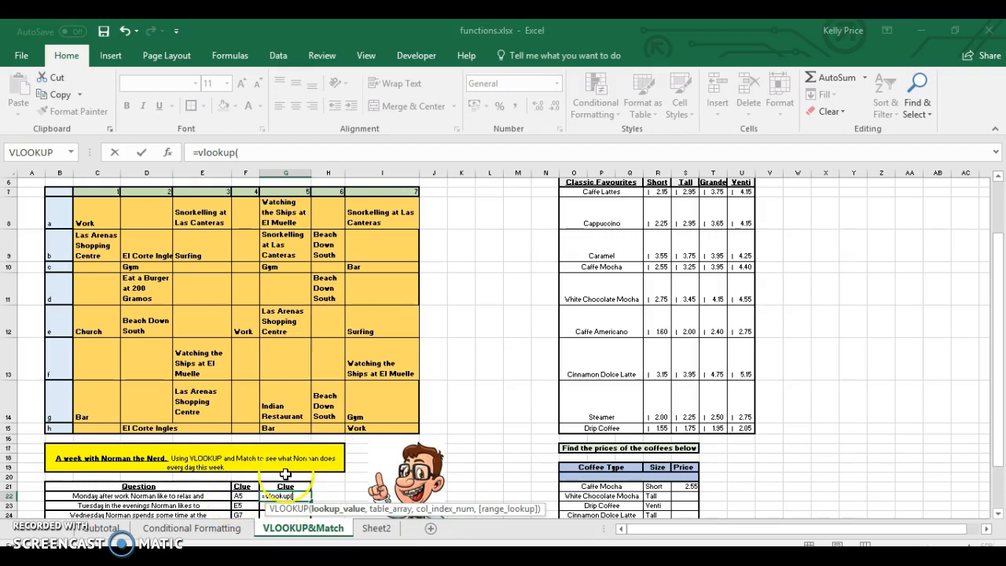
{"action": "type", "text": "l"}
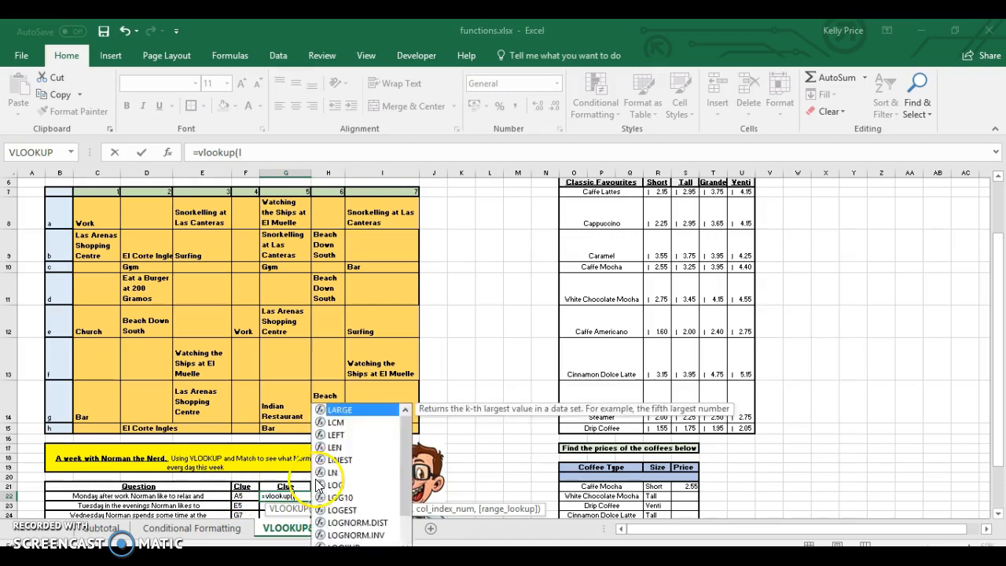
{"action": "type", "text": "eft("}
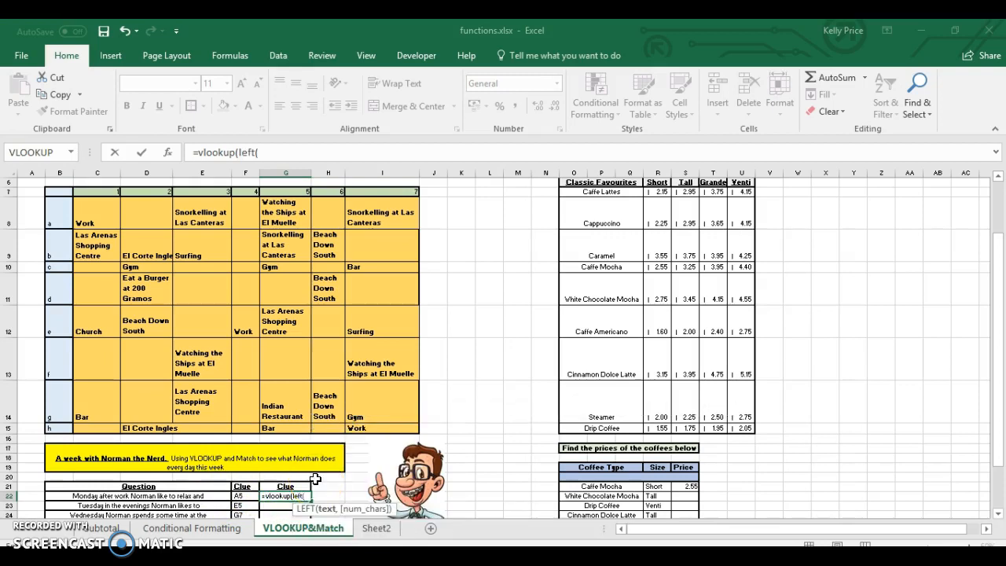
{"action": "left_click", "coordinate": [246, 494]}
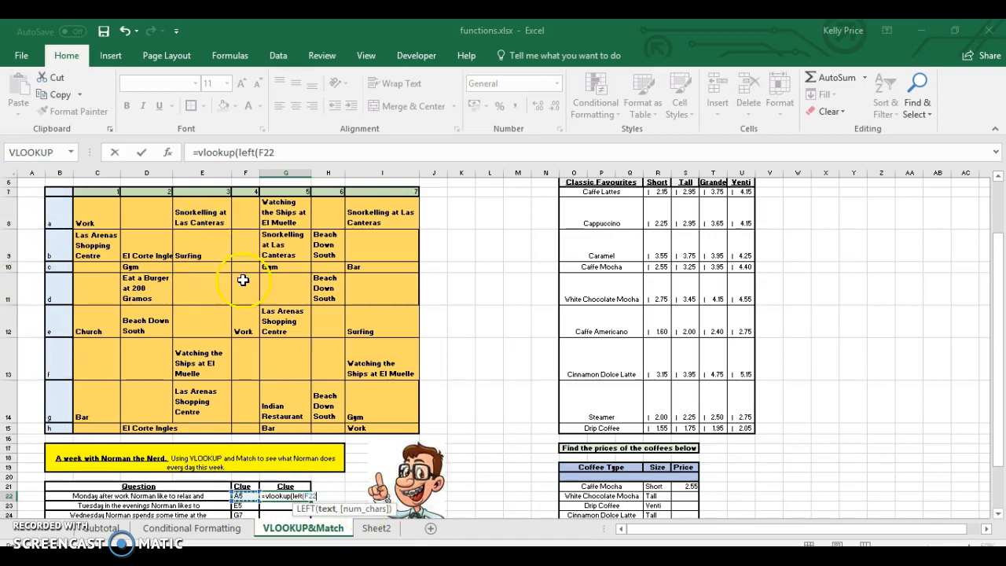
{"action": "type", "text": ",1"}
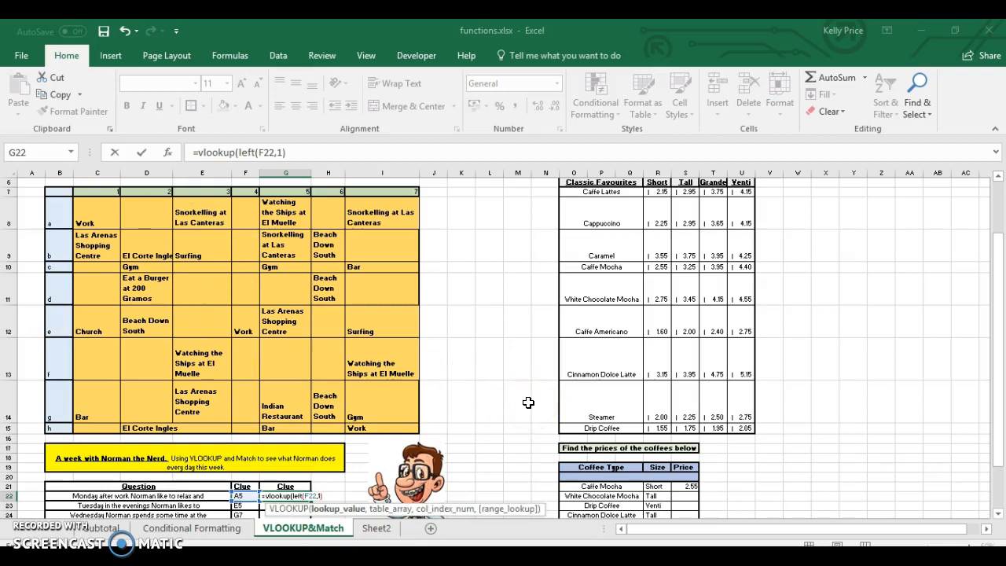
Dismiss the missing-parenthesis warning and add the comma that begins the table argument at B8
{"action": "left_click", "coordinate": [66, 218]}
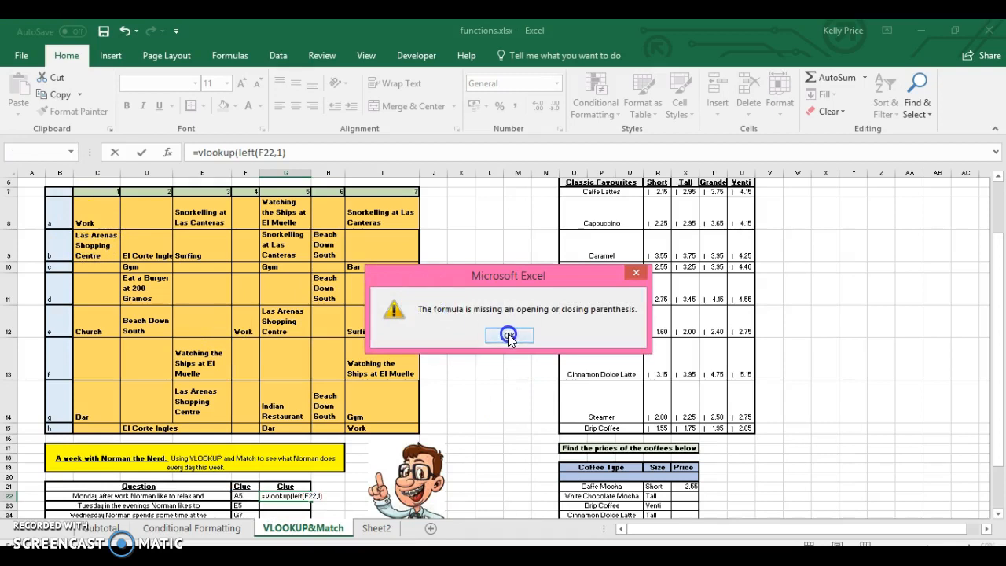
{"action": "left_click", "coordinate": [508, 336]}
{"action": "left_click", "coordinate": [331, 496]}
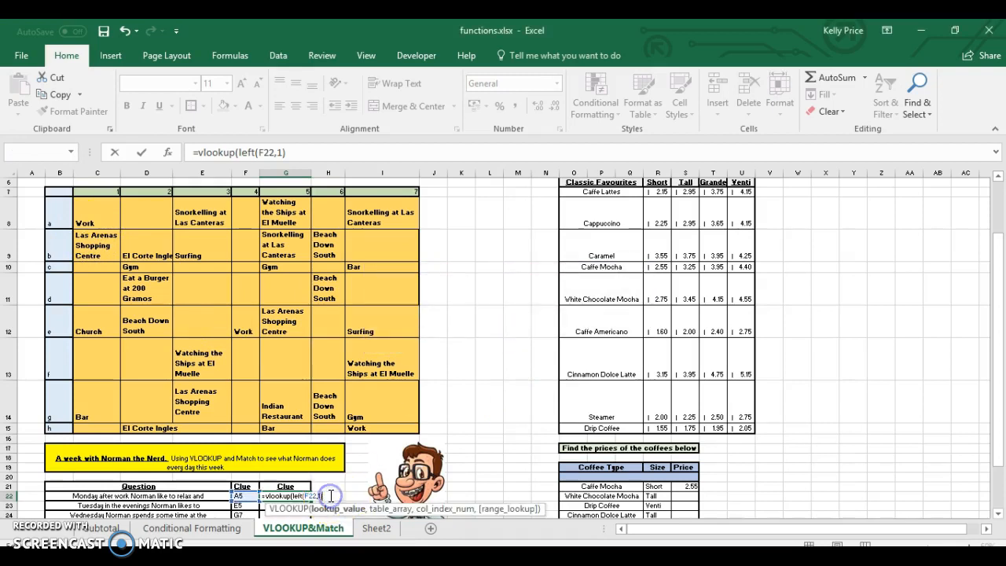
{"action": "type", "text": ","}
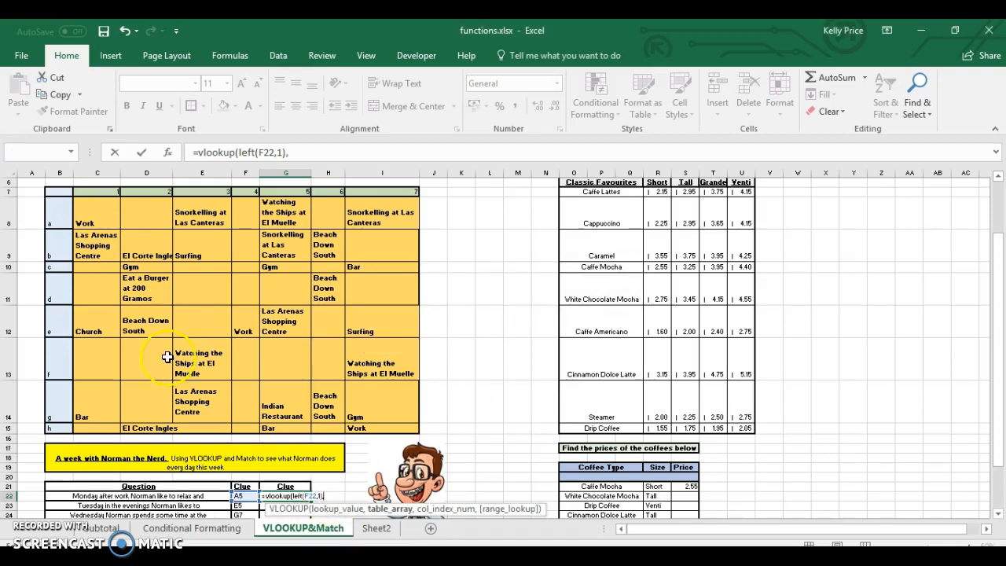
{"action": "left_click", "coordinate": [63, 223]}
Select B8:I15 as VLOOKUP's table range and follow it with a comma
{"action": "left_click_drag", "start_coordinate": [86, 227], "coordinate": [368, 417]}
{"action": "left_click", "coordinate": [367, 428]}
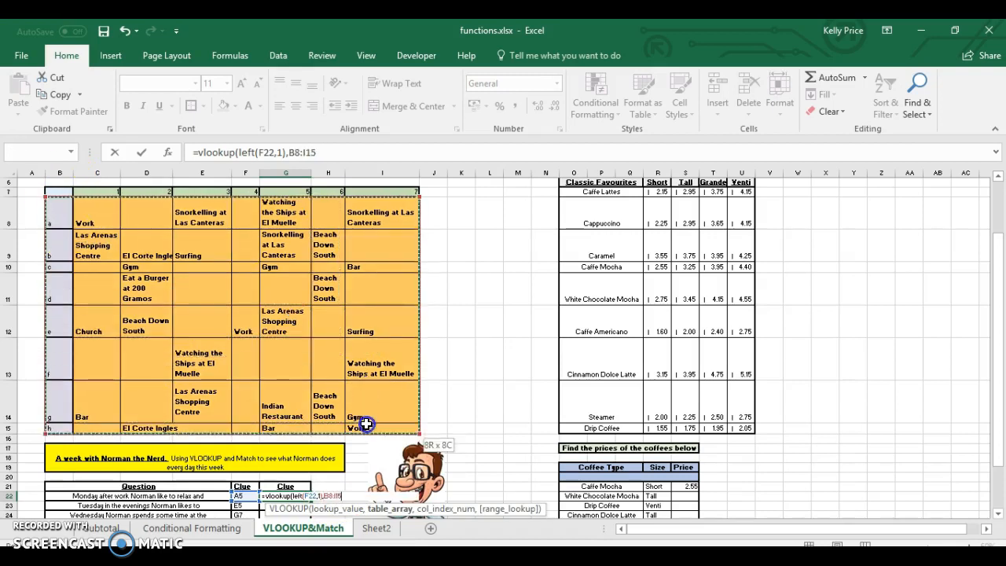
{"action": "left_click_drag", "start_coordinate": [60, 203], "coordinate": [358, 425]}
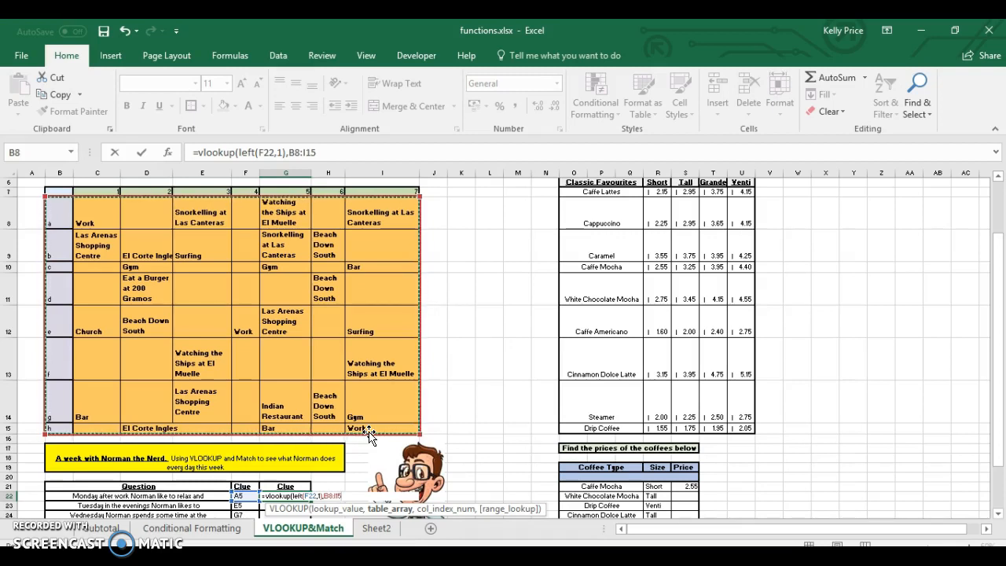
{"action": "type", "text": ","}
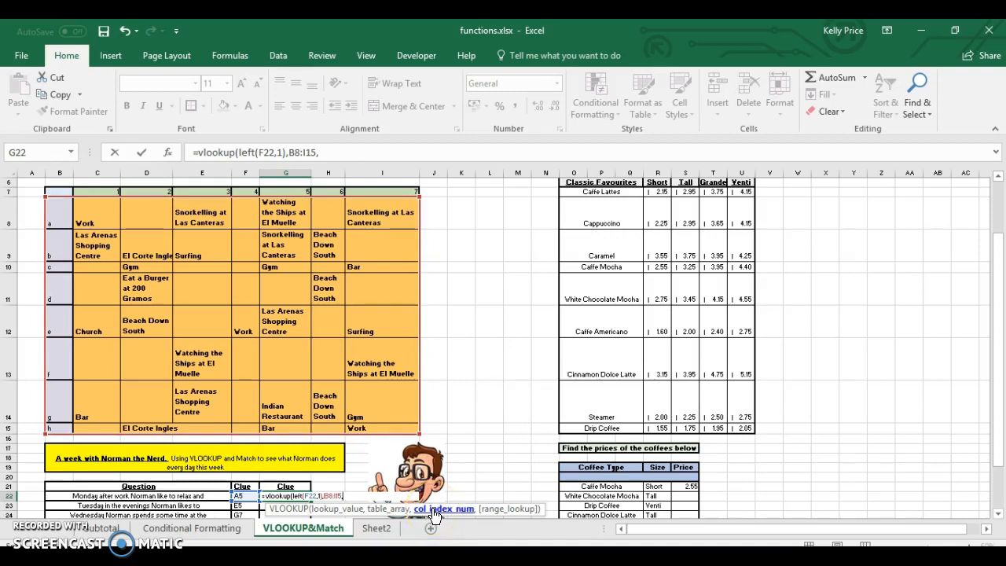
Add MATCH with value(right as the column-number argument of the formula
{"action": "type", "text": "match"}
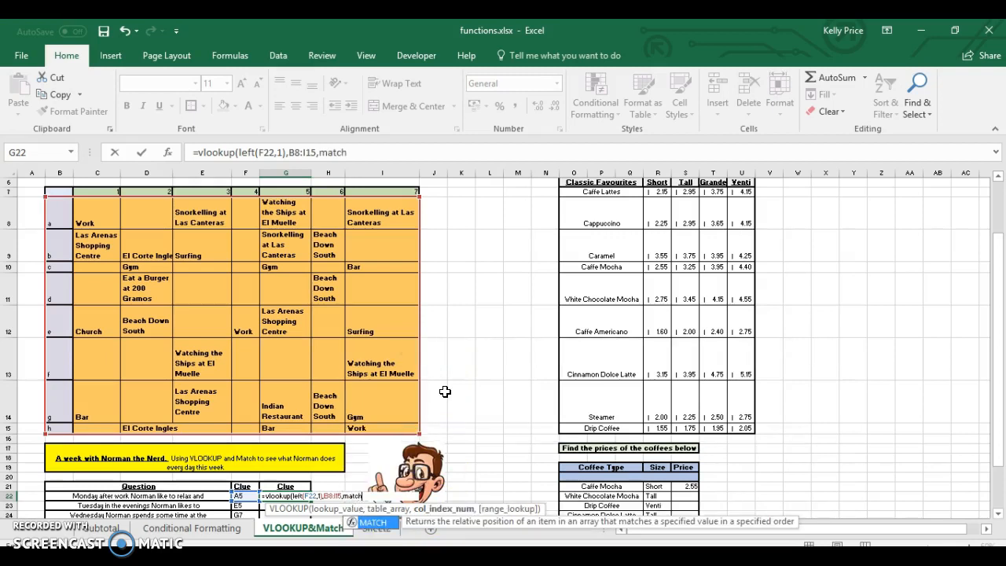
{"action": "double_click", "coordinate": [378, 523]}
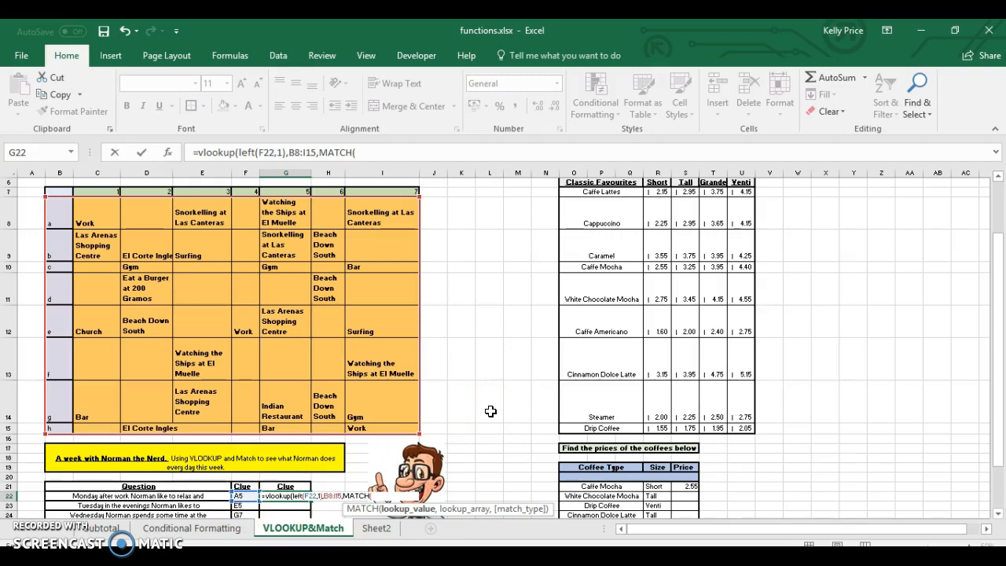
{"action": "type", "text": "value"}
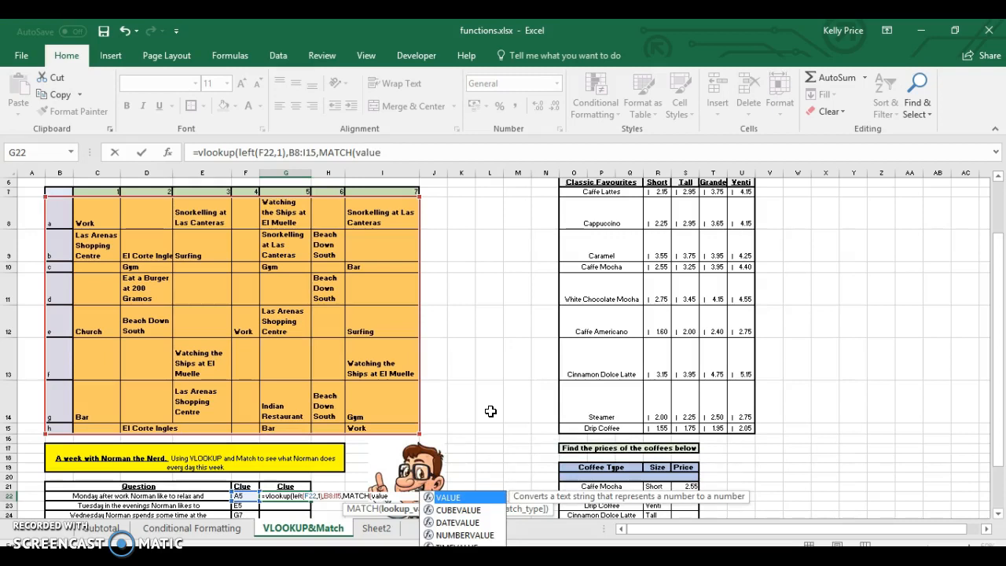
{"action": "type", "text": "(right"}
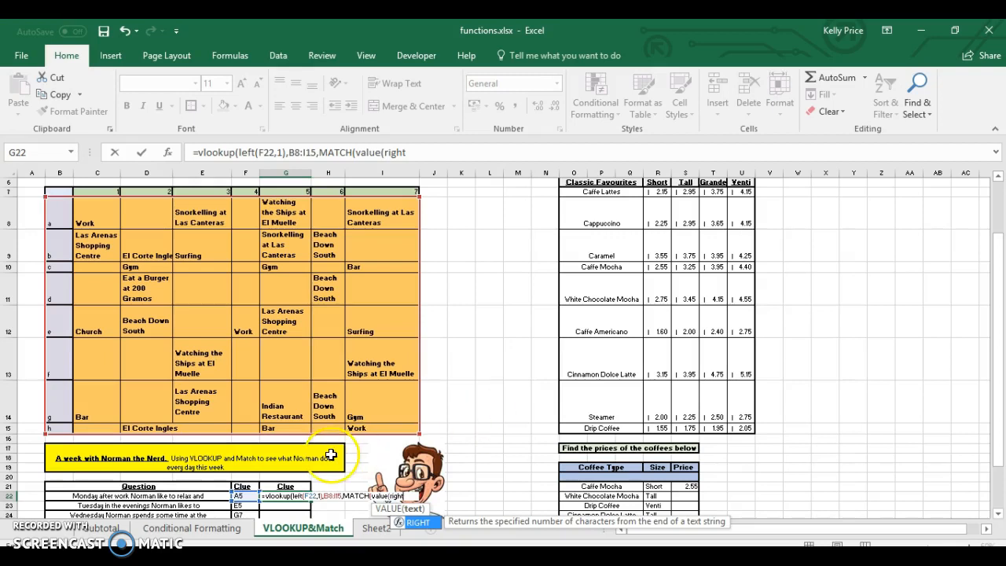
{"action": "left_click", "coordinate": [250, 497]}
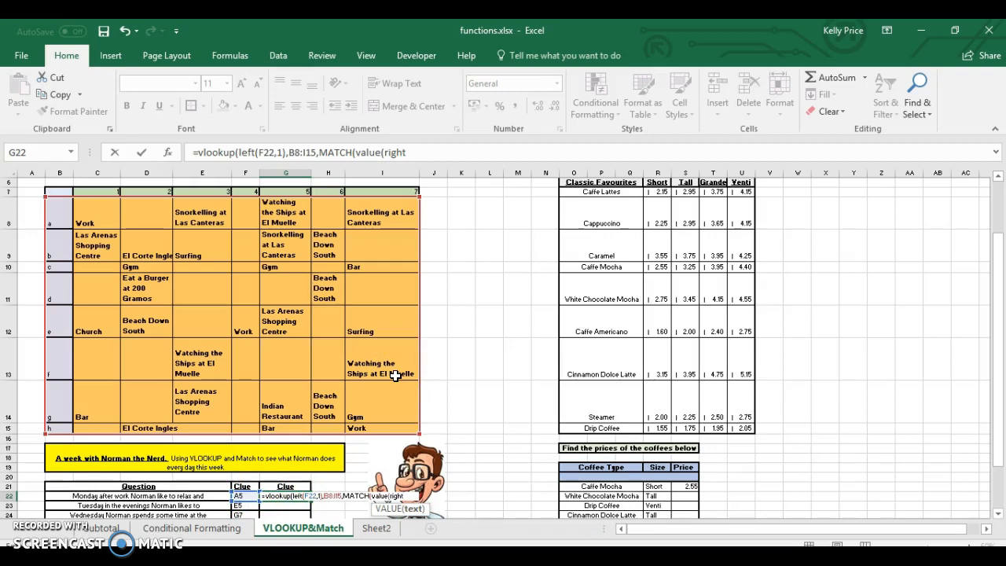
{"action": "left_click", "coordinate": [405, 155]}
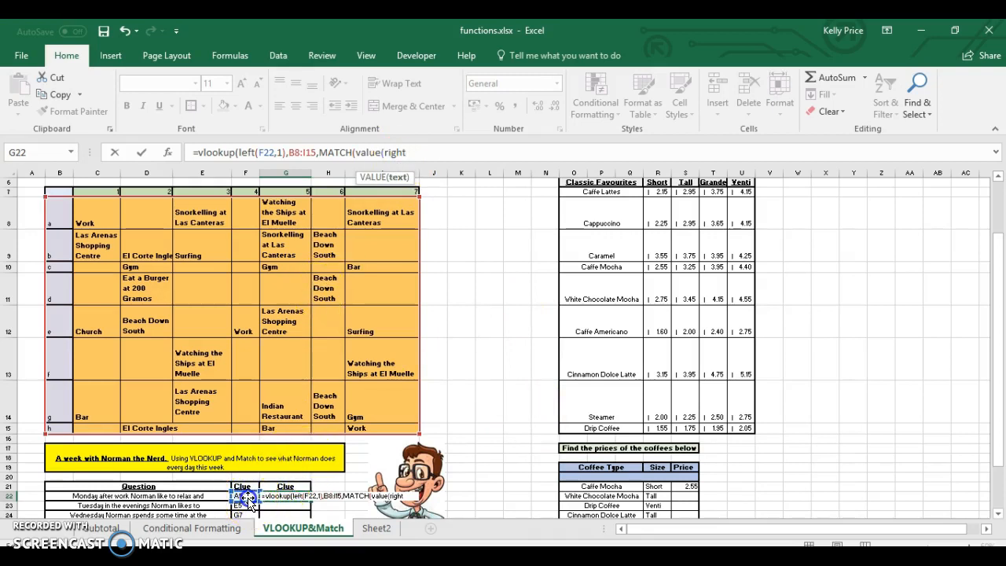
Complete RIGHT as right(F22,1), clear the parenthesis warning, and add the following comma
{"action": "type", "text": "("}
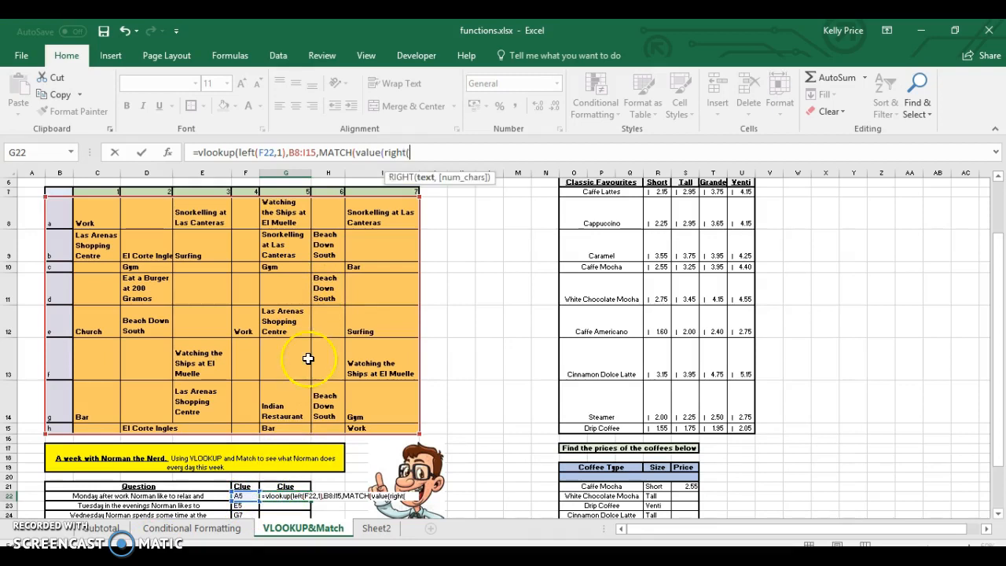
{"action": "left_click", "coordinate": [241, 498]}
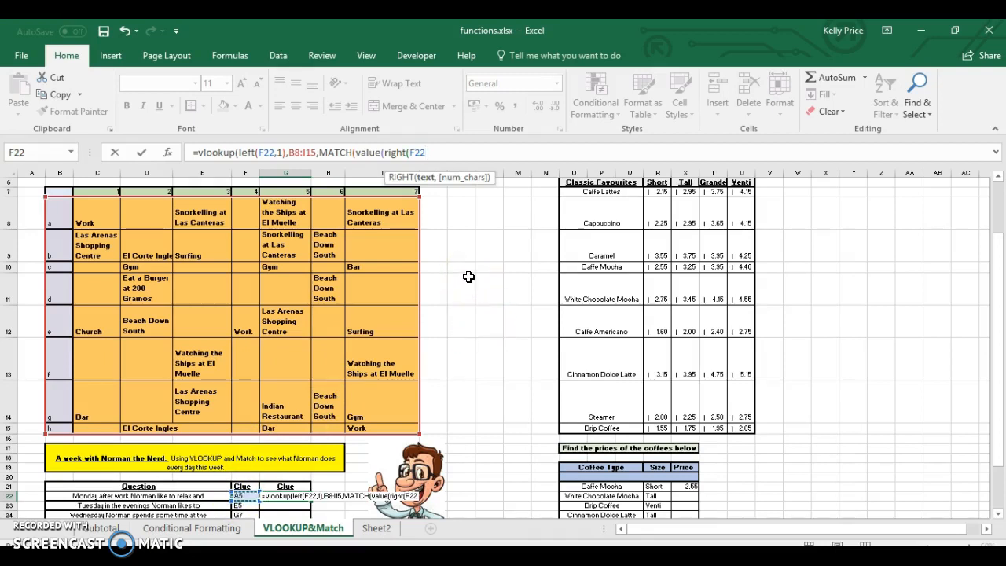
{"action": "type", "text": ","}
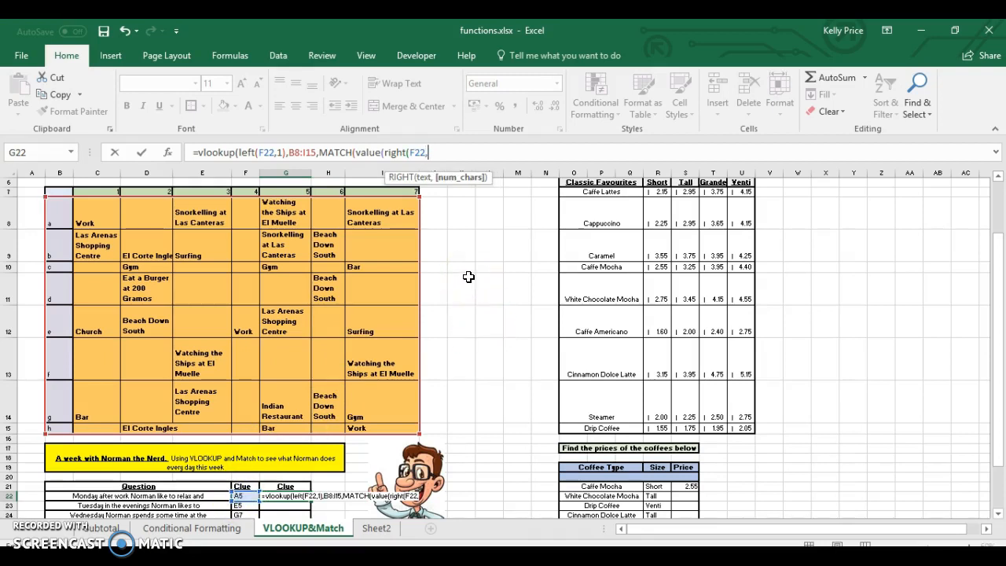
{"action": "type", "text": "1"}
{"action": "type", "text": ")"}
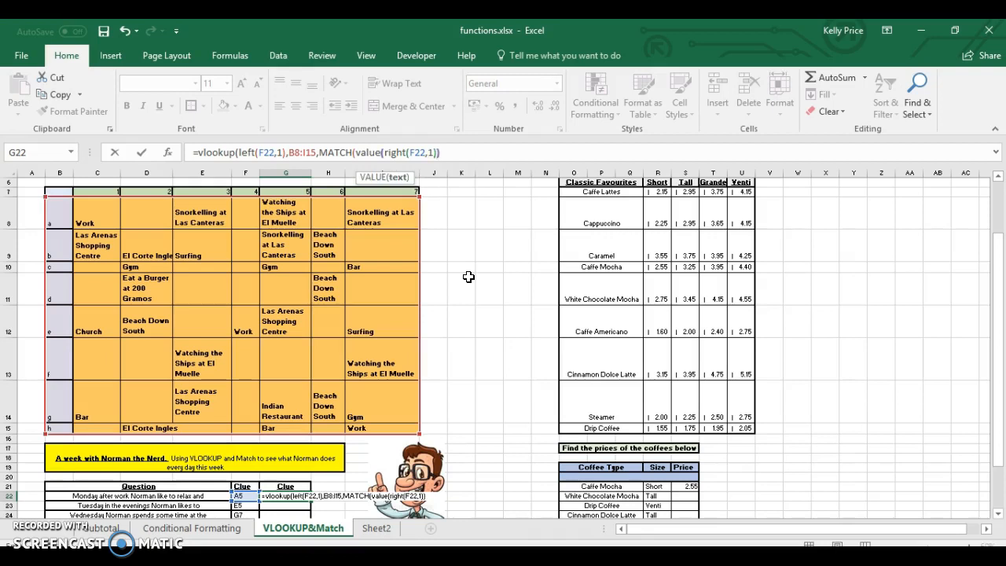
{"action": "type", "text": ")"}
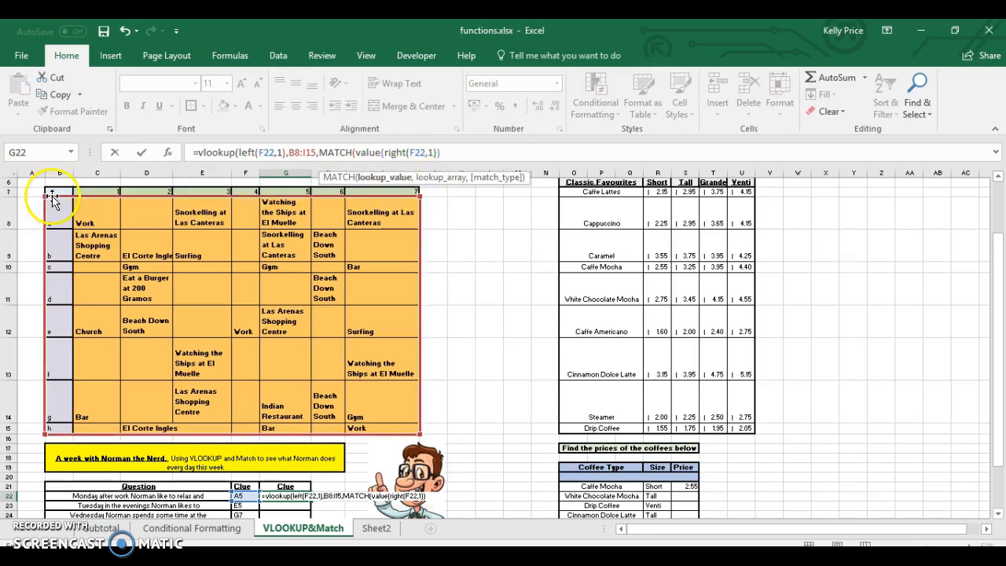
{"action": "key", "text": "Return"}
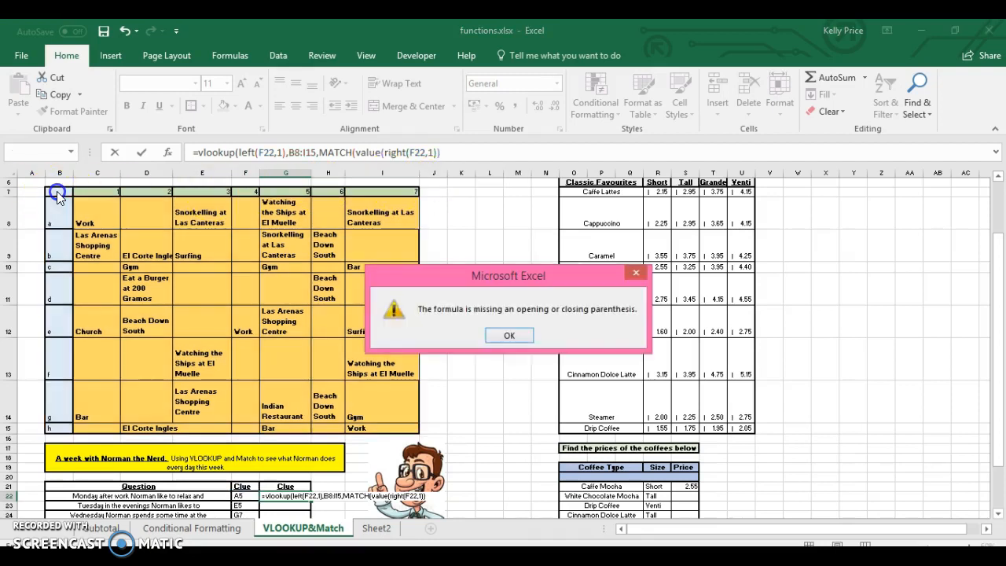
{"action": "left_click", "coordinate": [525, 348]}
{"action": "left_click", "coordinate": [450, 152]}
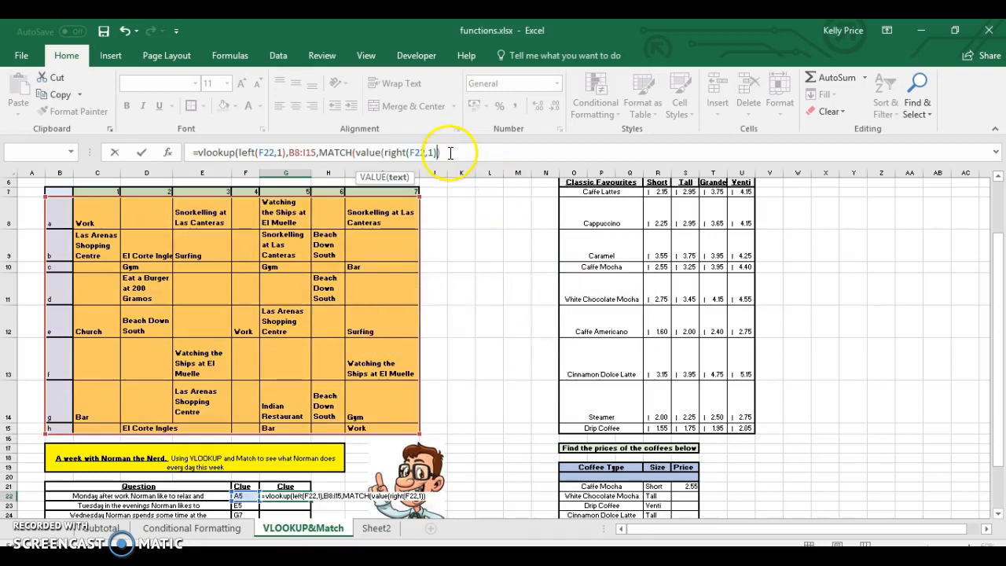
{"action": "type", "text": "),"}
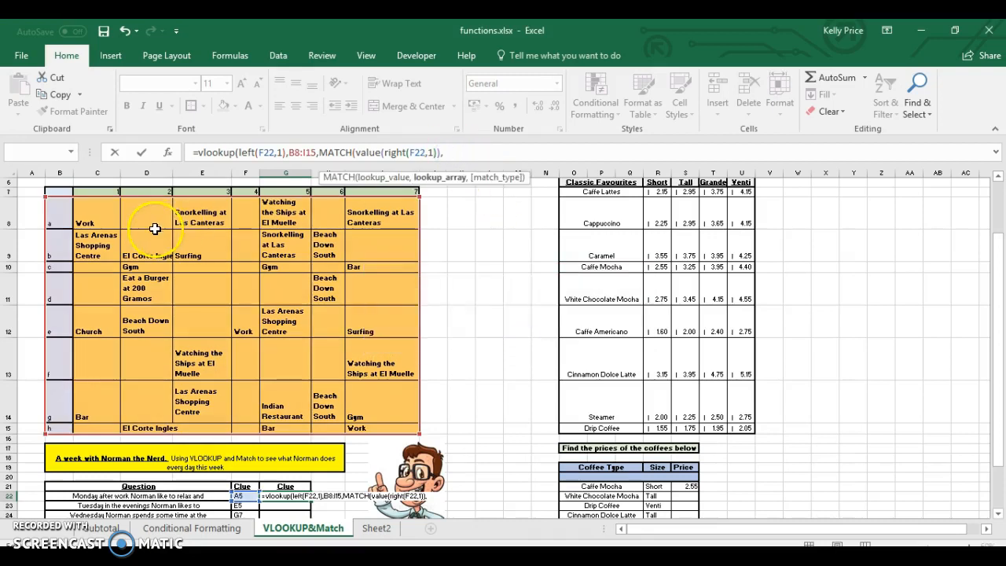
Exact-match against day numbers B7:I7, close the parentheses, and commit the formula
{"action": "left_click", "coordinate": [62, 193]}
{"action": "left_click_drag", "start_coordinate": [62, 192], "coordinate": [395, 195]}
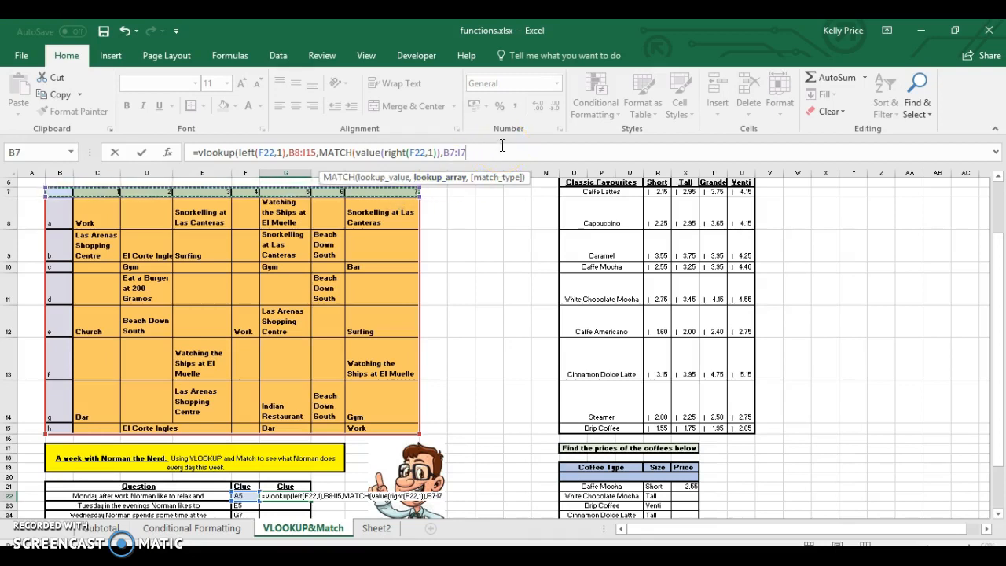
{"action": "type", "text": ","}
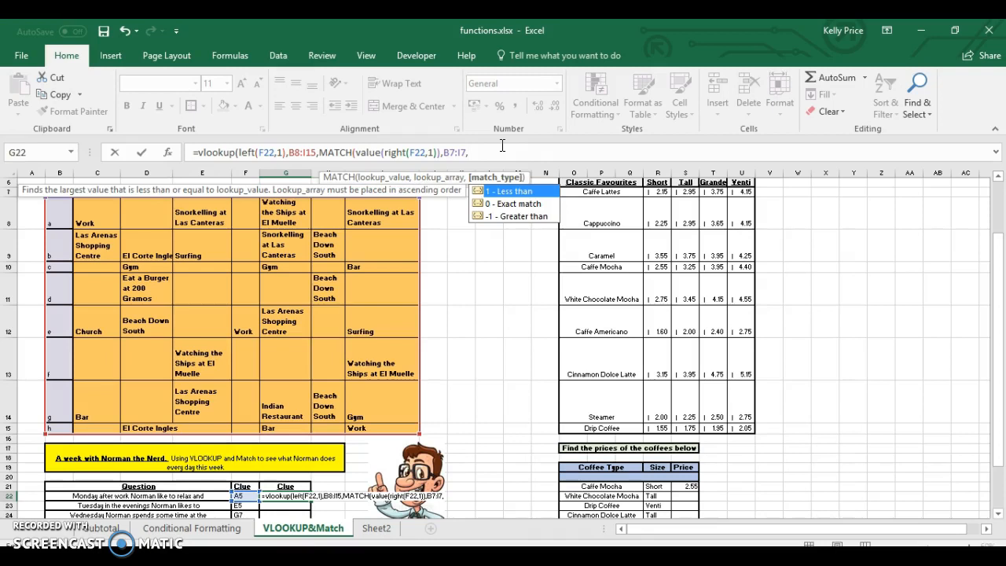
{"action": "double_click", "coordinate": [501, 202]}
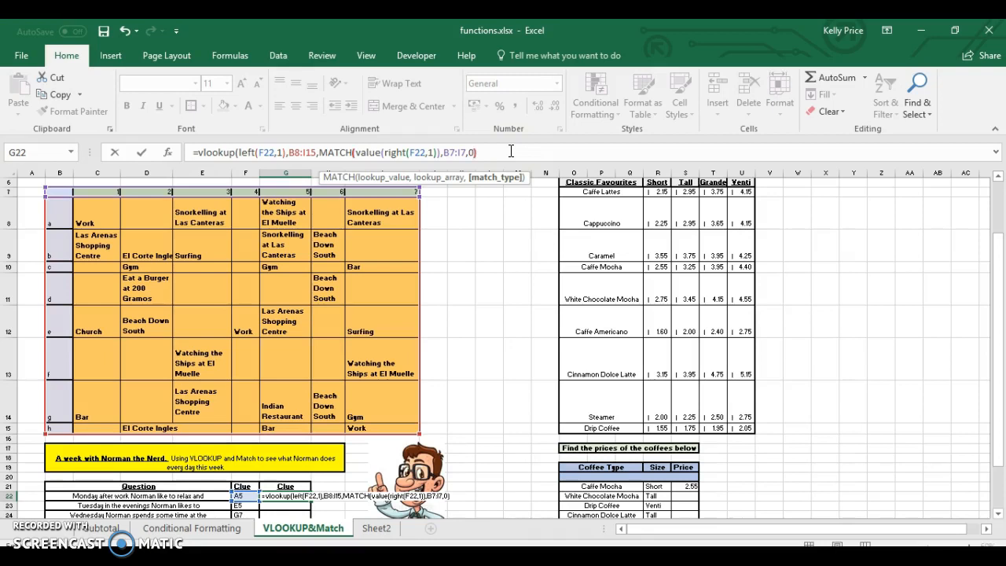
{"action": "type", "text": ")"}
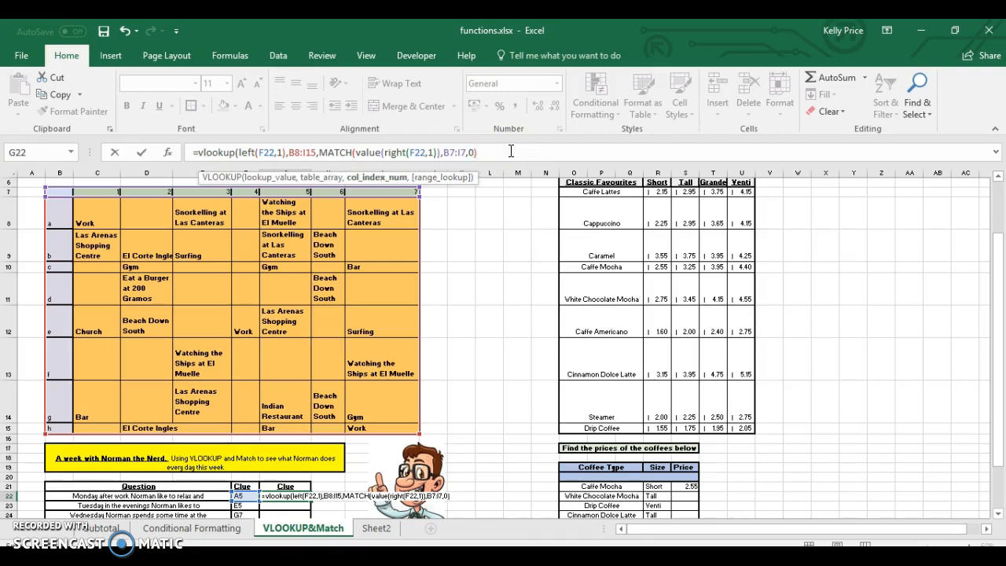
{"action": "type", "text": ")"}
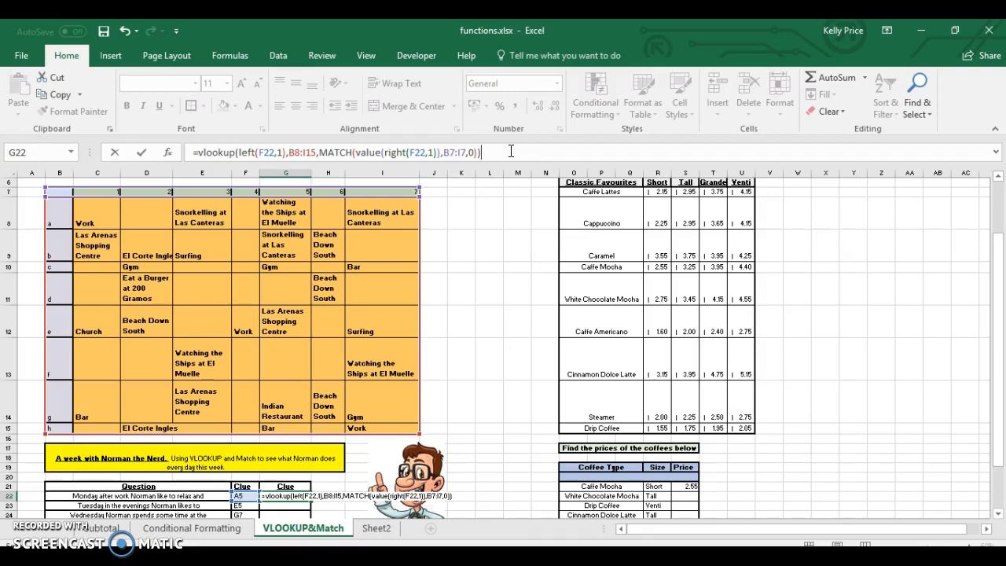
{"action": "key", "text": "Return"}
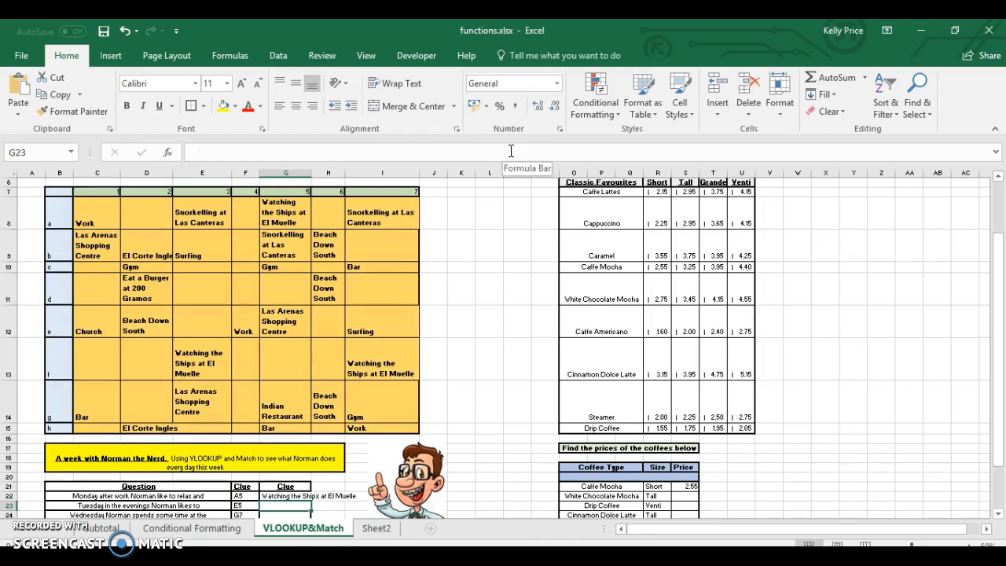